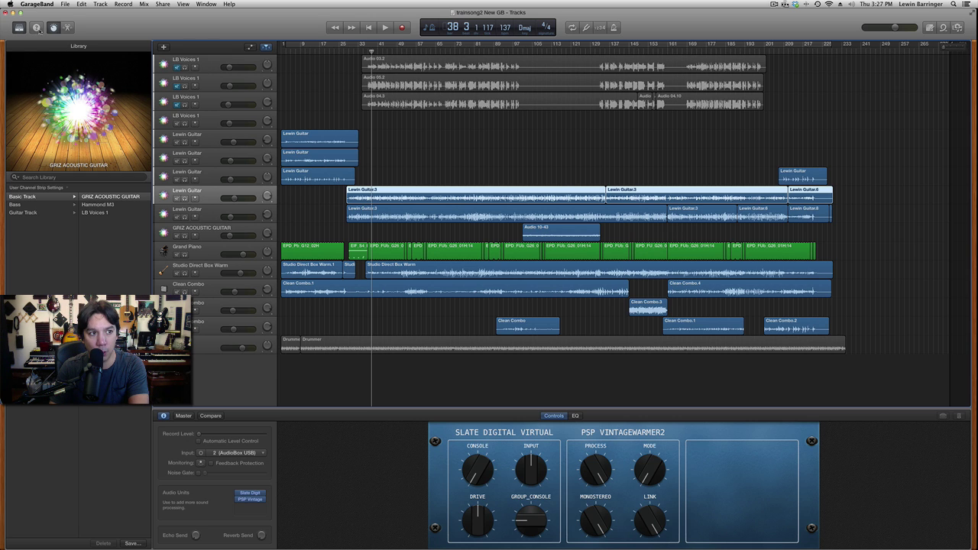
# Glance at the guitar region's waveform editor, then return to the Slate Digital and PSP VintageWarmer2 controls
pyautogui.click(68, 27)
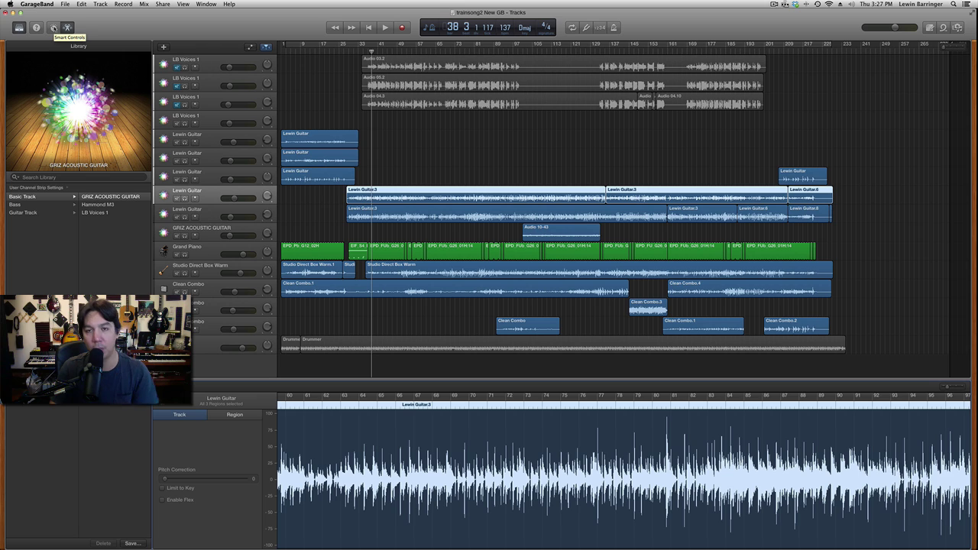
pyautogui.click(53, 27)
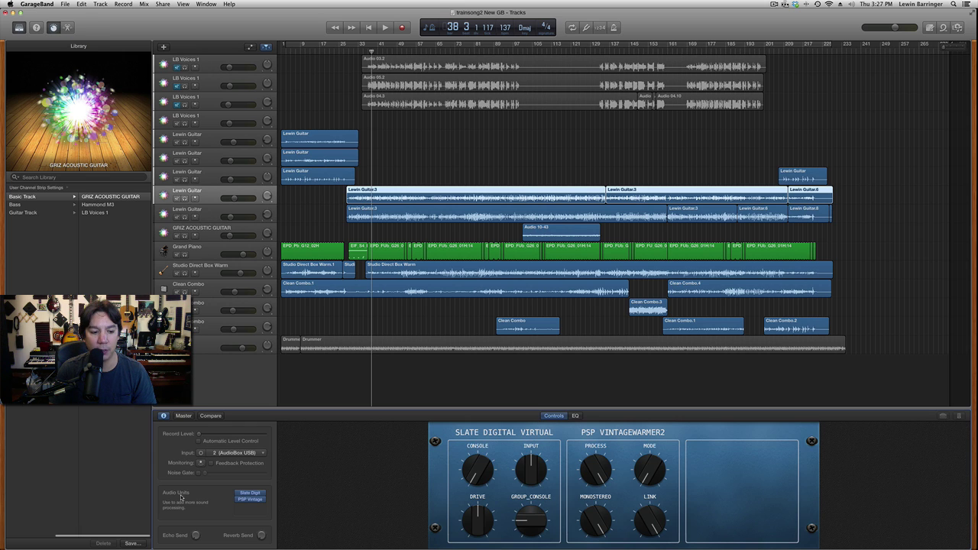
pyautogui.moveTo(254, 498)
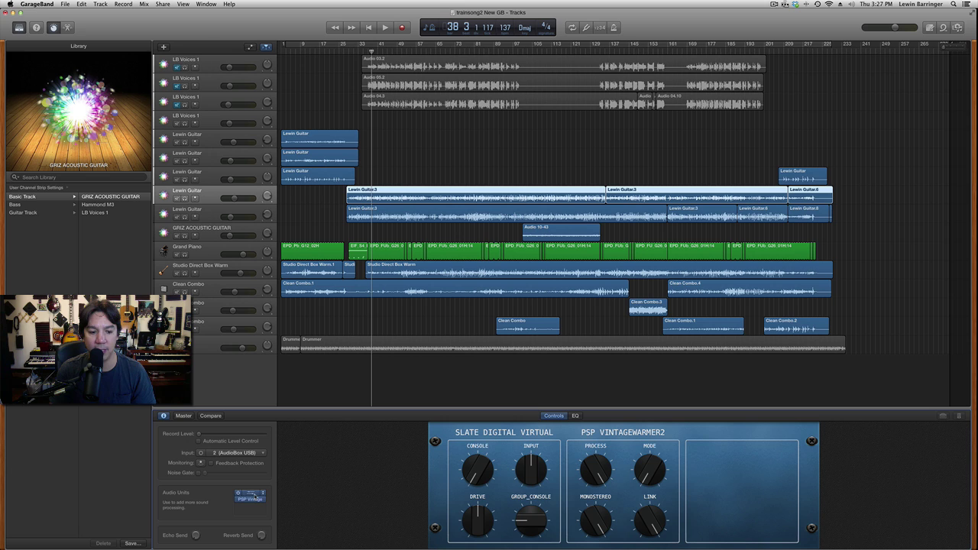
pyautogui.click(256, 506)
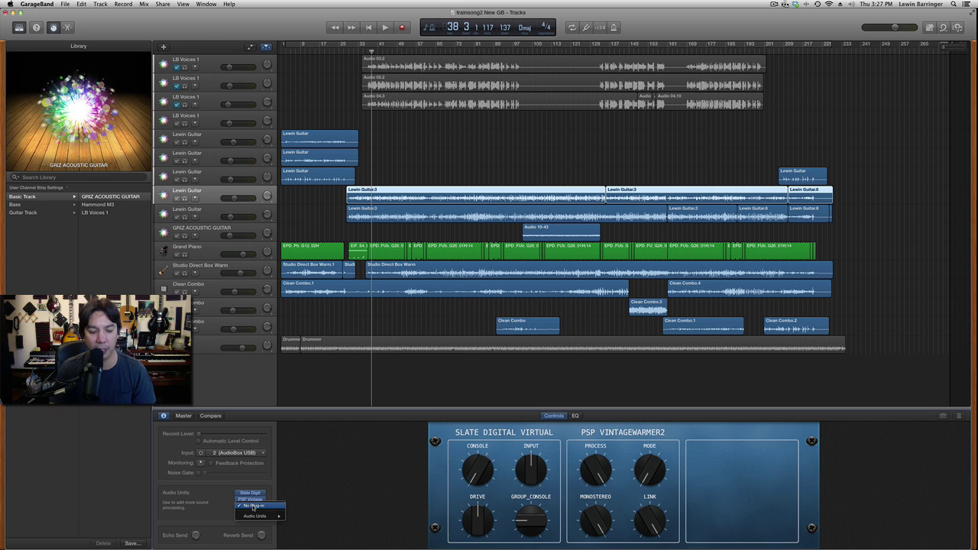
pyautogui.moveTo(264, 515)
pyautogui.moveTo(314, 520)
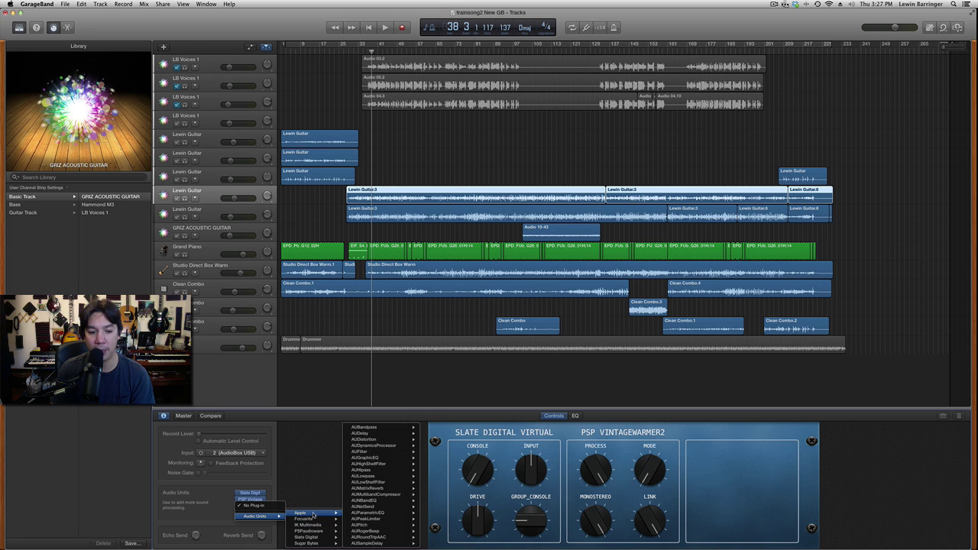
pyautogui.moveTo(311, 544)
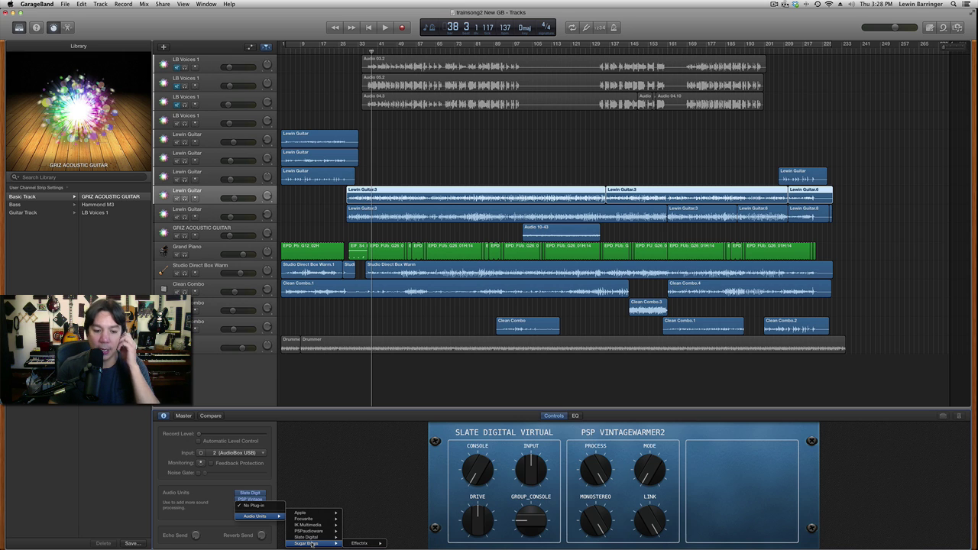
pyautogui.click(335, 441)
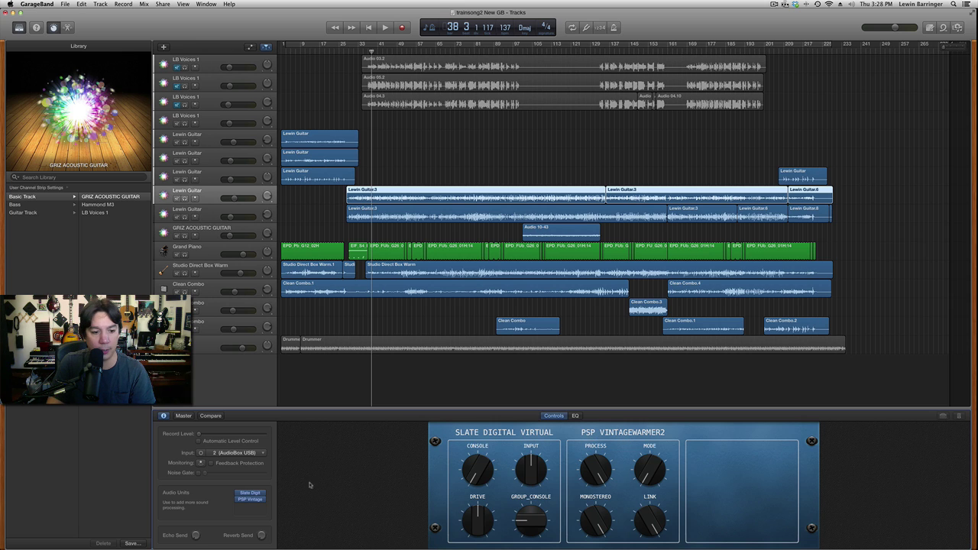
# Open the PSP VintageWarmer2 and Slate Digital Virtual Channel plug-in windows, then close both
pyautogui.click(250, 499)
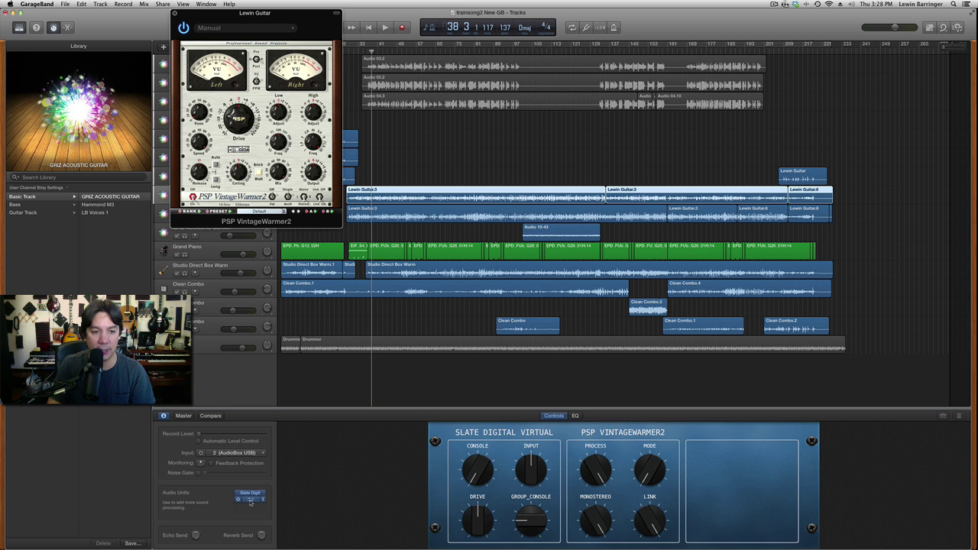
pyautogui.click(250, 494)
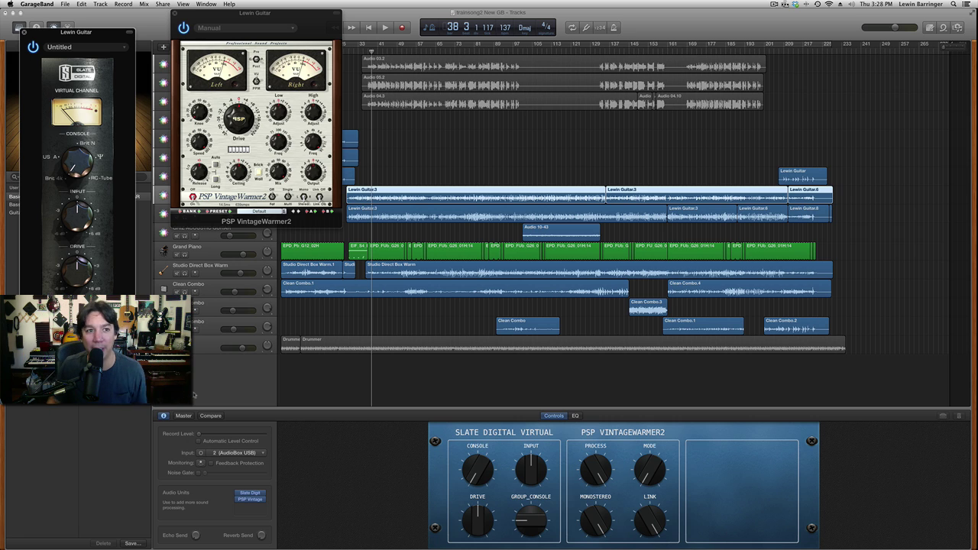
pyautogui.click(176, 13)
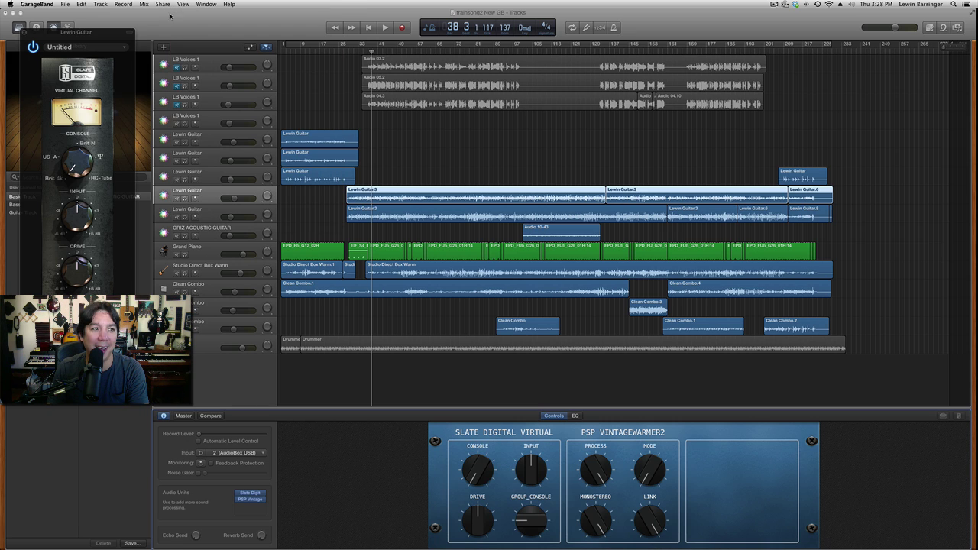
pyautogui.click(24, 34)
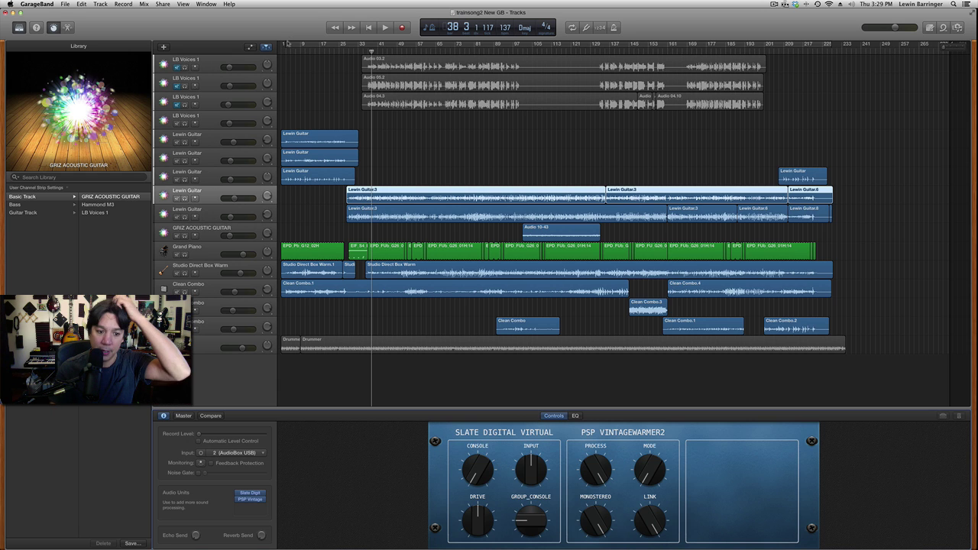
# Mute the Grand Piano track, return the playhead to bar 29, and select the Drummer region
pyautogui.click(202, 351)
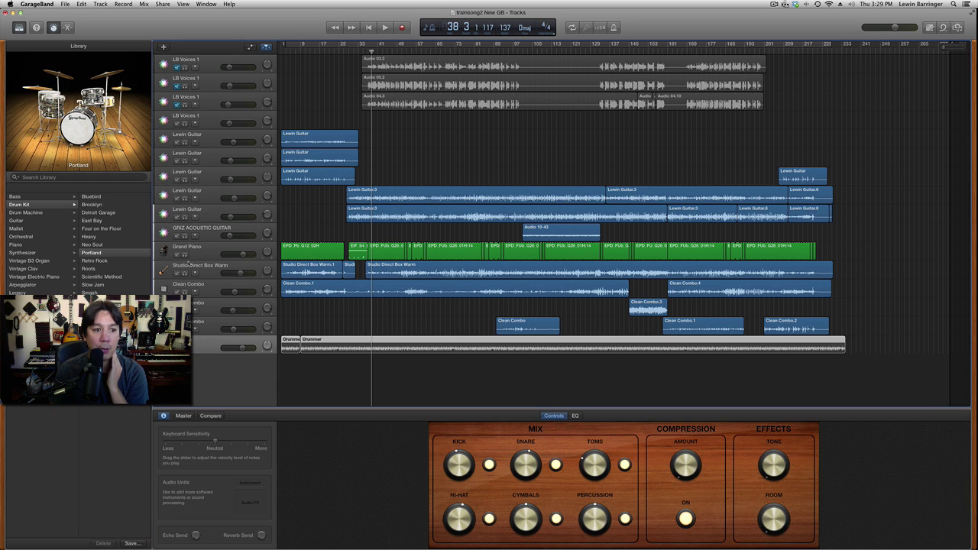
pyautogui.click(177, 255)
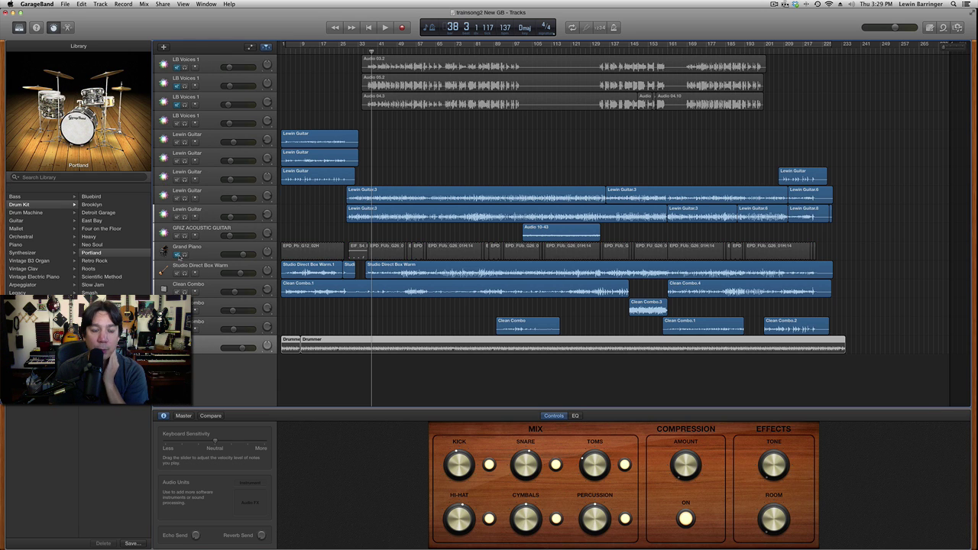
pyautogui.click(348, 48)
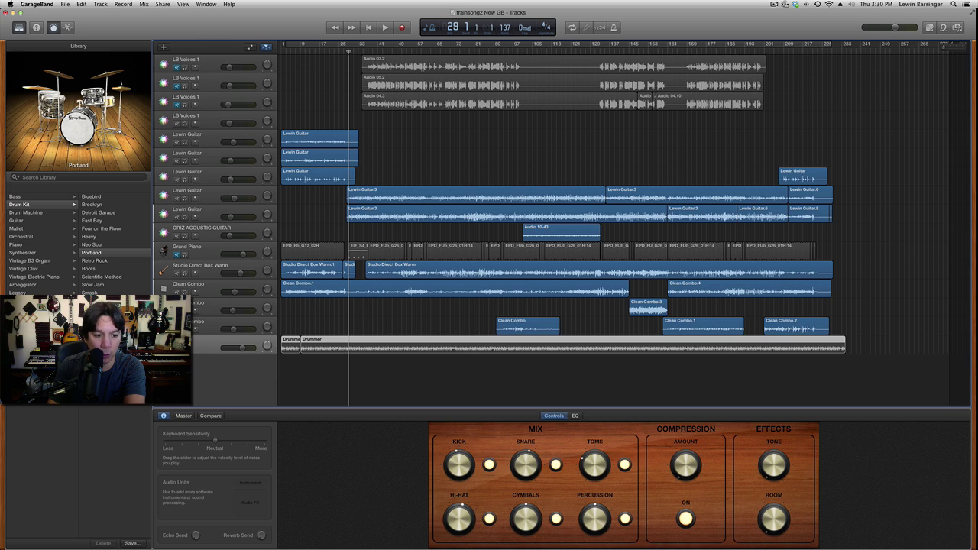
pyautogui.click(174, 344)
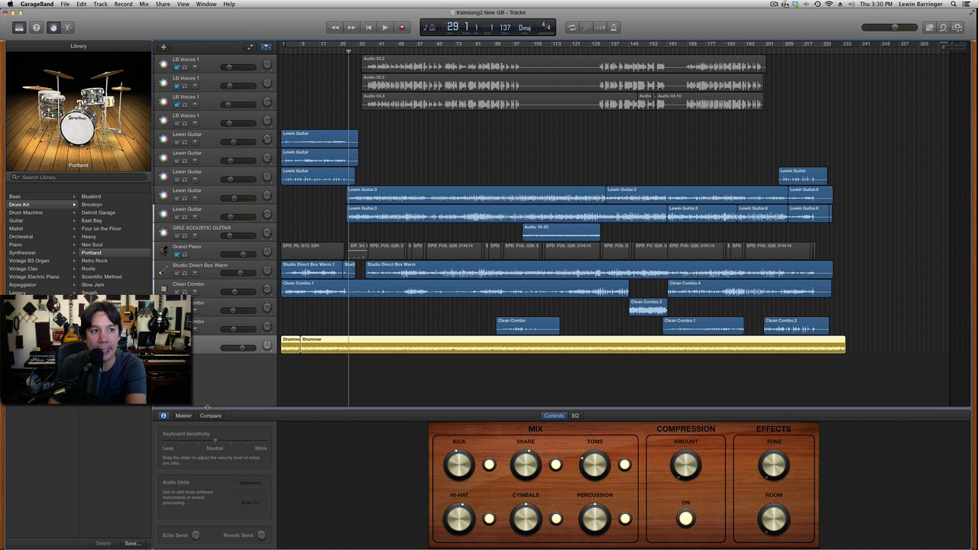
# Show the Drummer editor with the Fine Grind preset, then start and cancel a new track
pyautogui.click(68, 27)
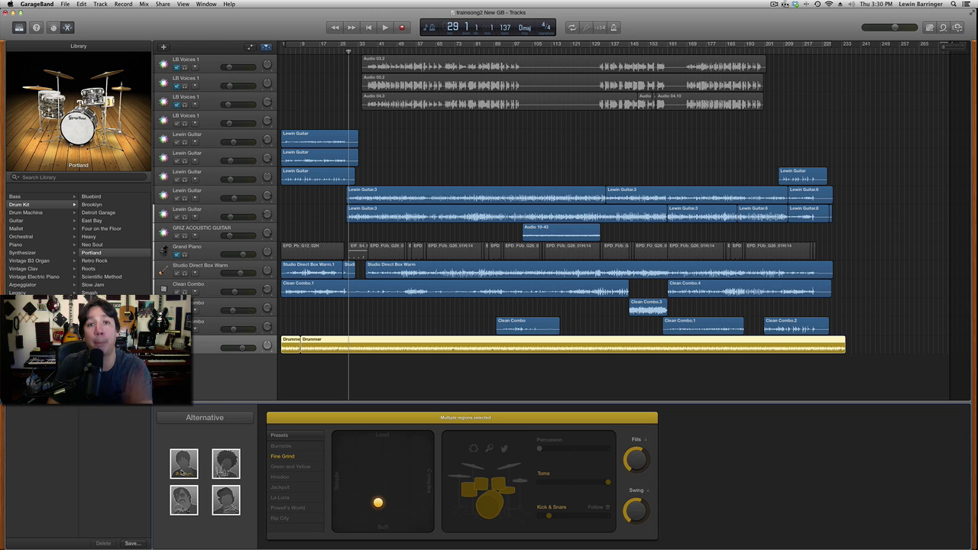
pyautogui.moveTo(182, 472)
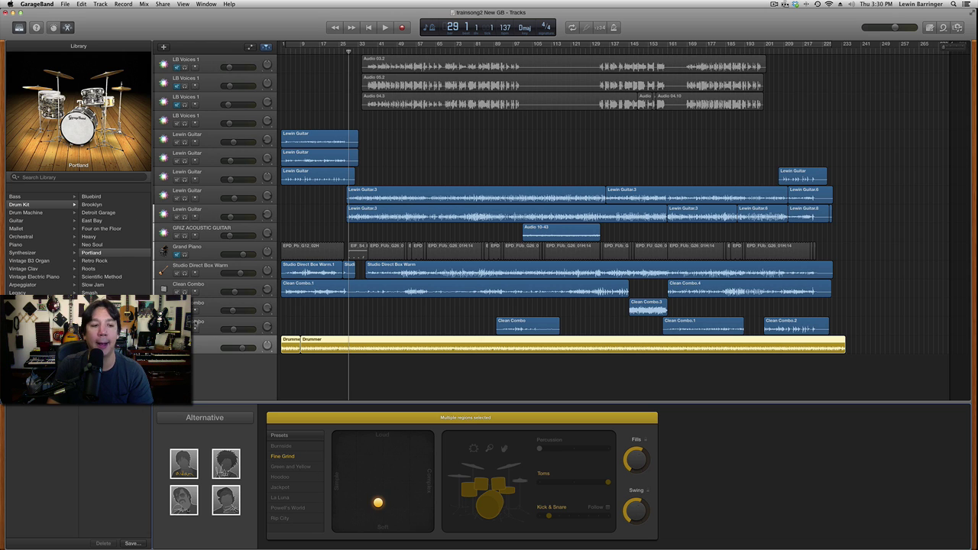
pyautogui.click(163, 47)
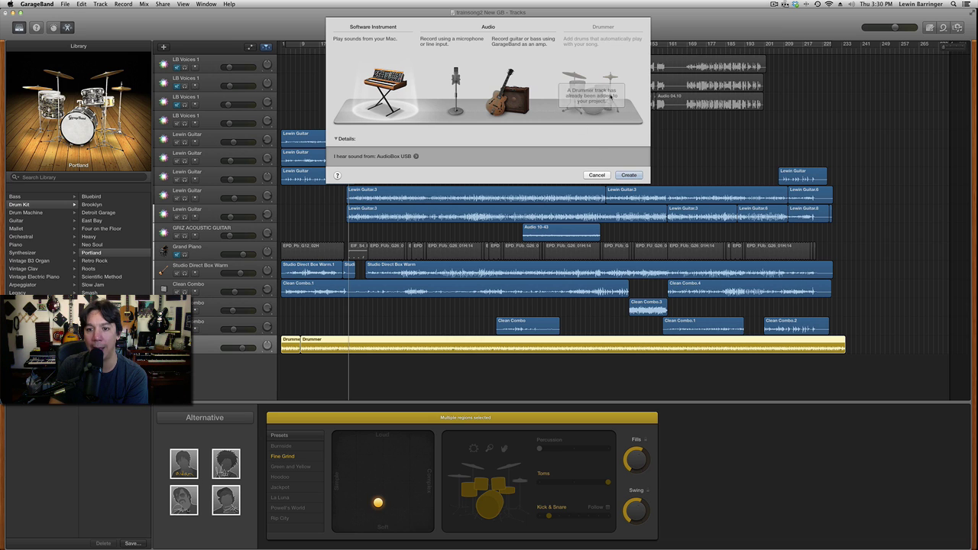
pyautogui.click(597, 175)
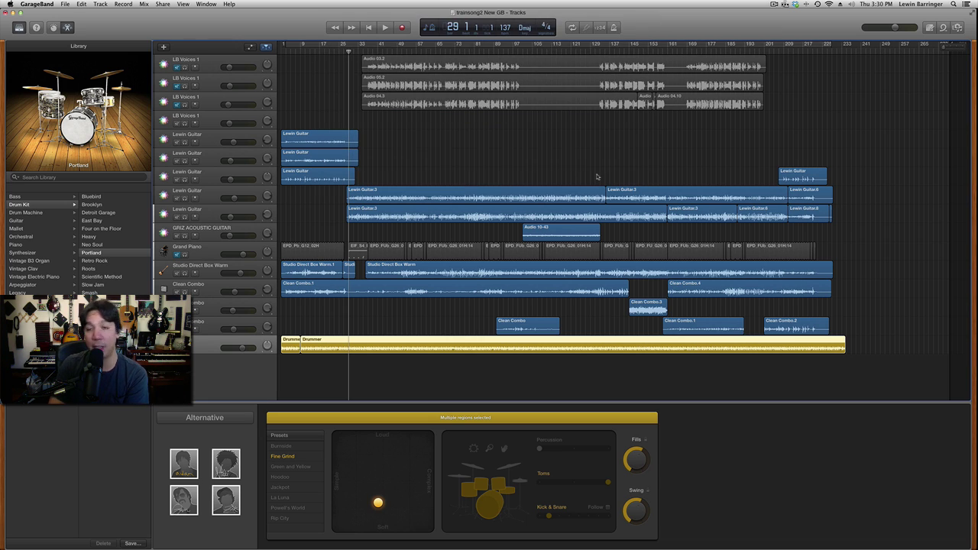
pyautogui.click(218, 419)
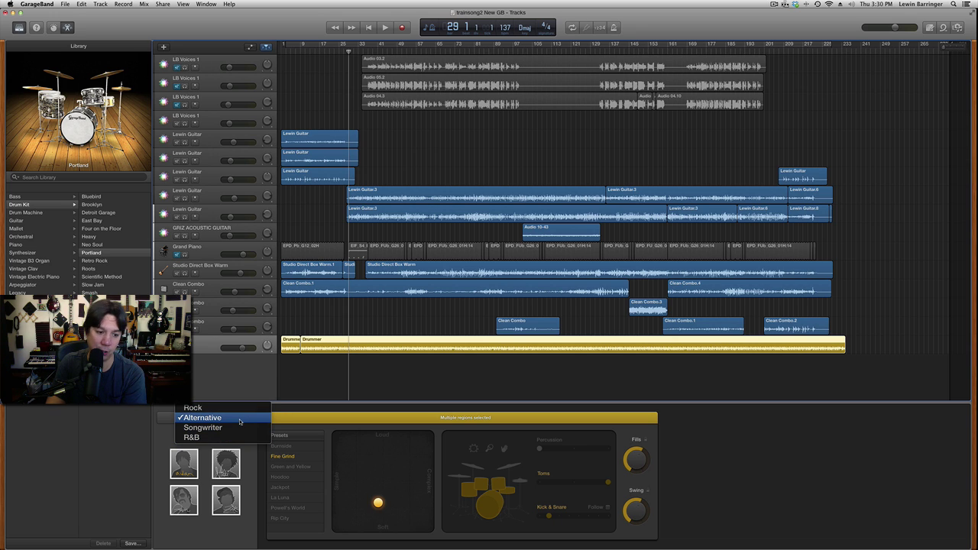
pyautogui.click(240, 421)
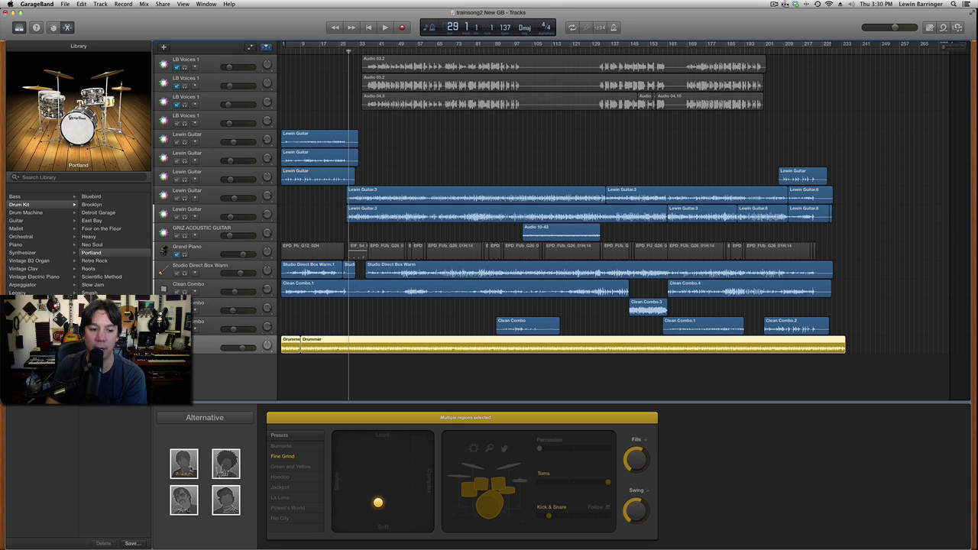
pyautogui.moveTo(220, 490)
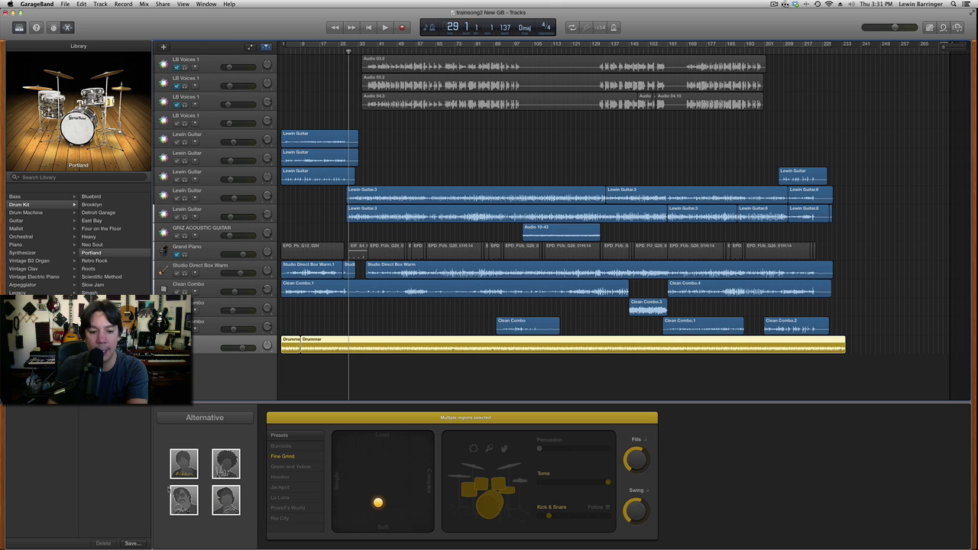
# Push the drummer louder on the XY pad, tone down the Toms, and adjust Kick & Snare
pyautogui.moveTo(378, 503); pyautogui.dragTo(383, 479)
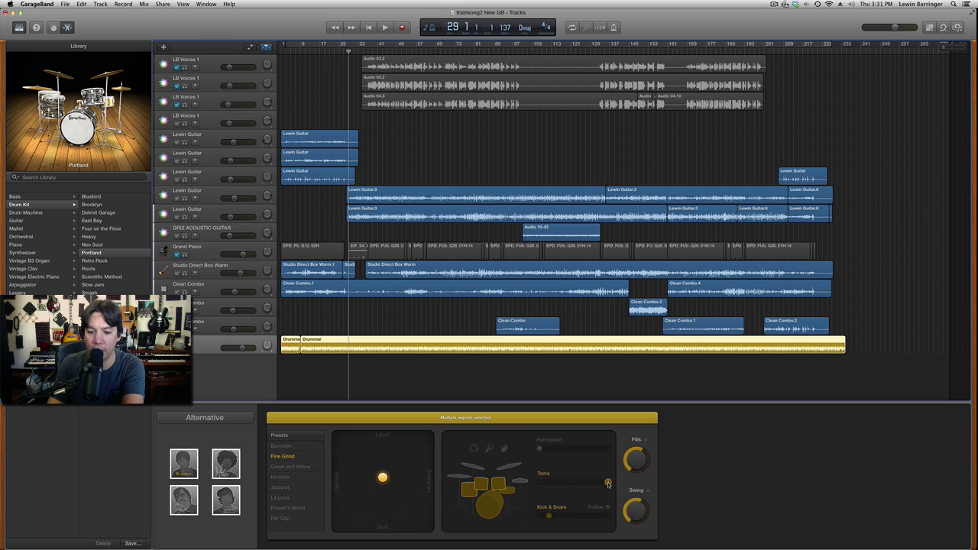
pyautogui.moveTo(608, 482); pyautogui.dragTo(558, 486)
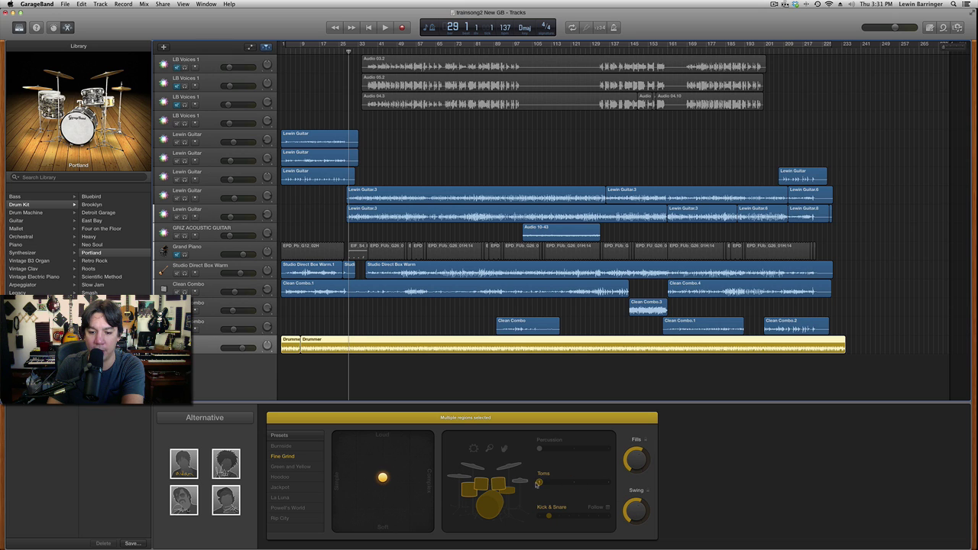
pyautogui.click(549, 517)
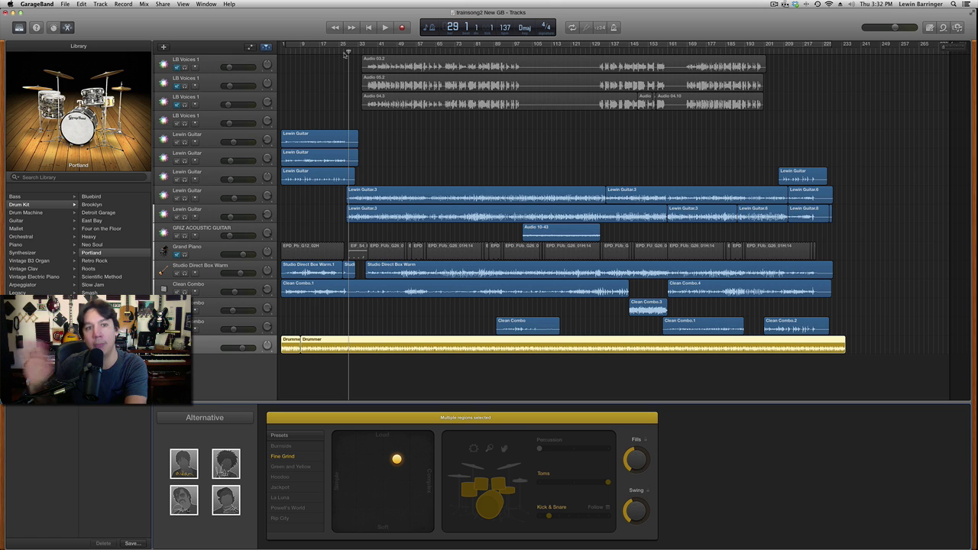
# During playback, move the drummer toward a simpler but still loud groove
pyautogui.press('space')
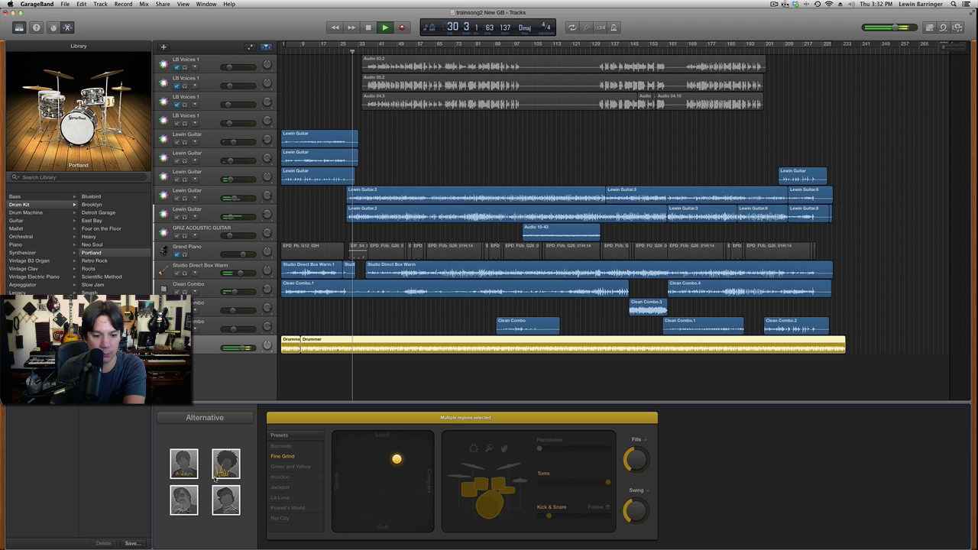
pyautogui.moveTo(395, 463); pyautogui.dragTo(358, 462)
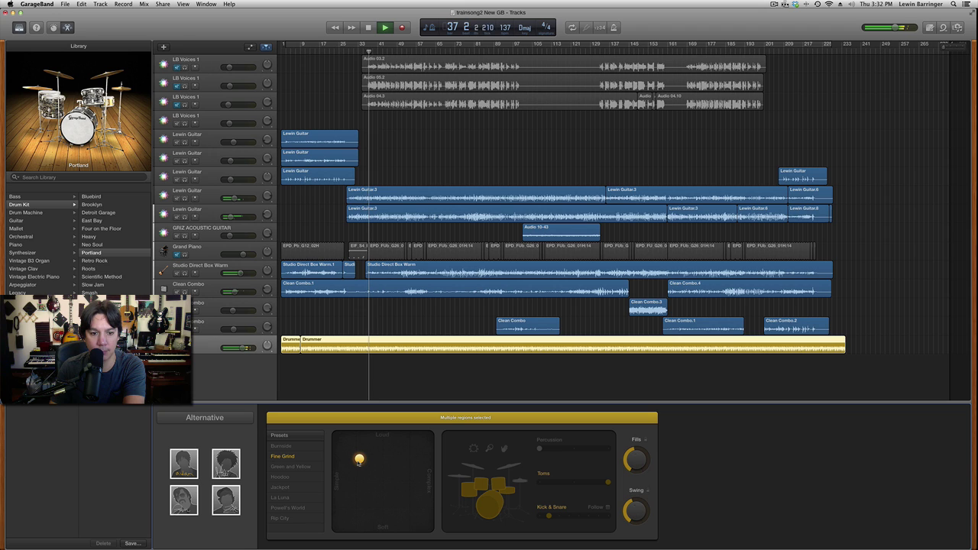
pyautogui.press('space')
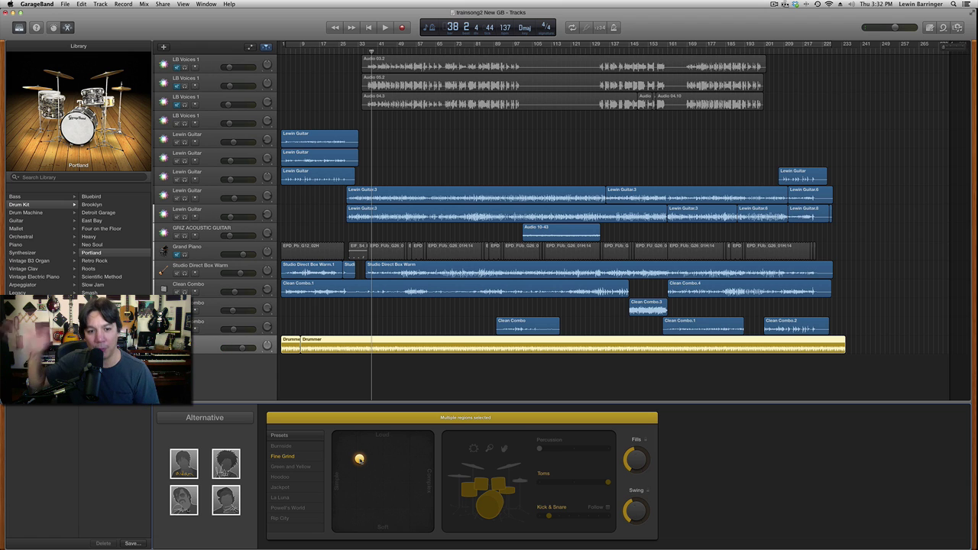
# Try Green and Yellow, settle on the Powell's World drummer preset, then select the Clean Combo track
pyautogui.click(304, 467)
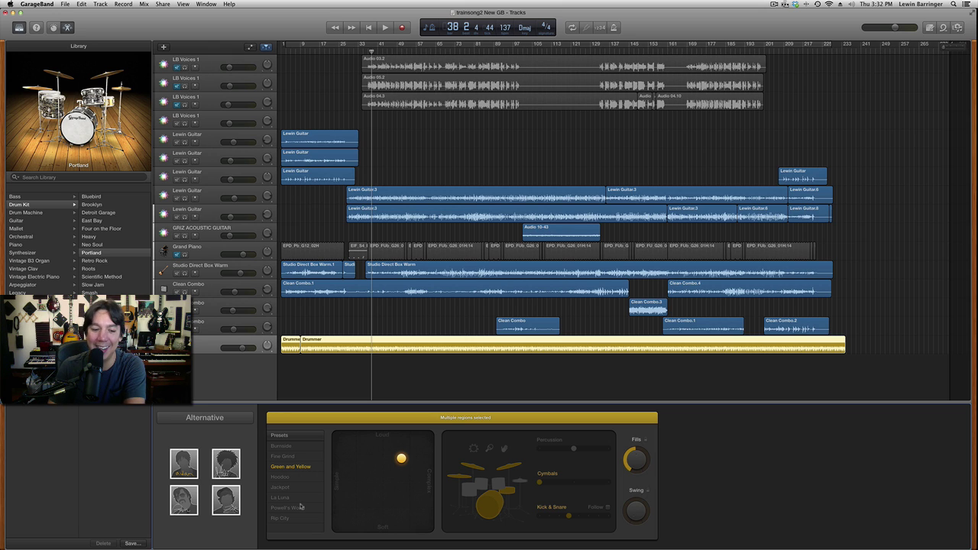
pyautogui.click(296, 508)
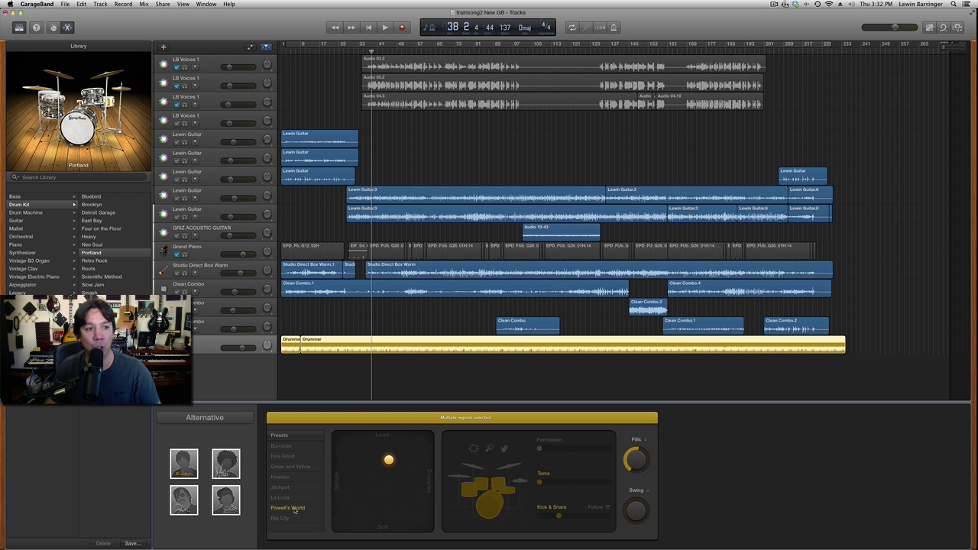
pyautogui.click(214, 326)
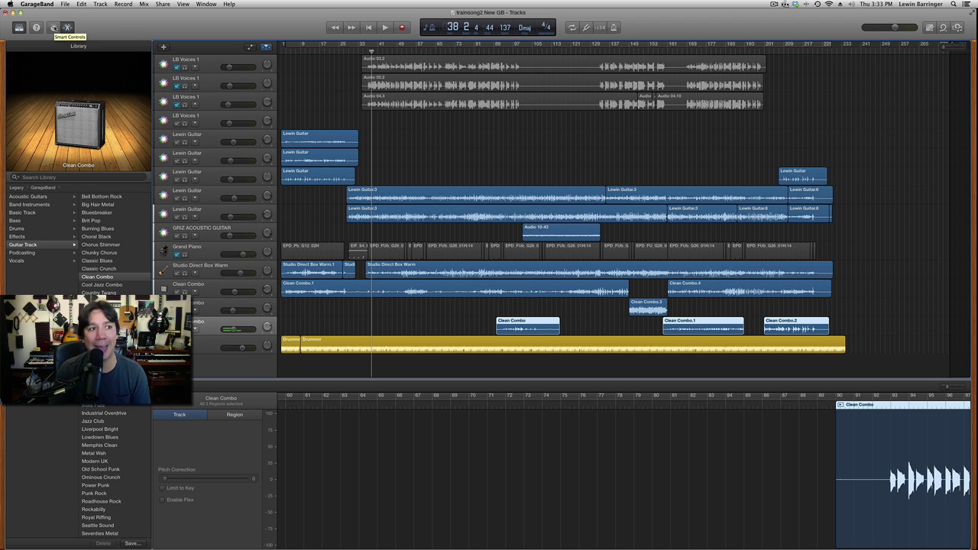
# Open the Clean Combo's Amp Designer from Smart Controls and switch the model to Boutique Retro Combo
pyautogui.click(53, 28)
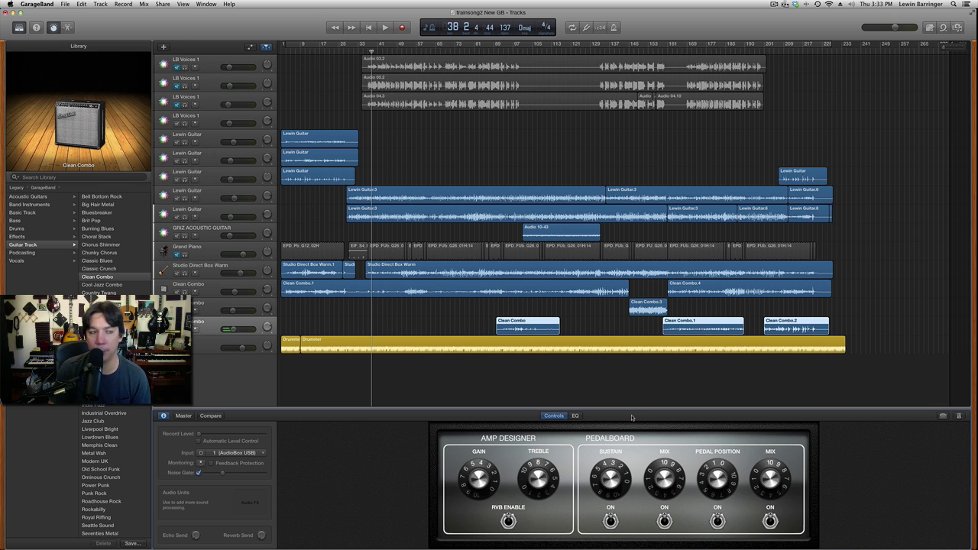
pyautogui.click(944, 417)
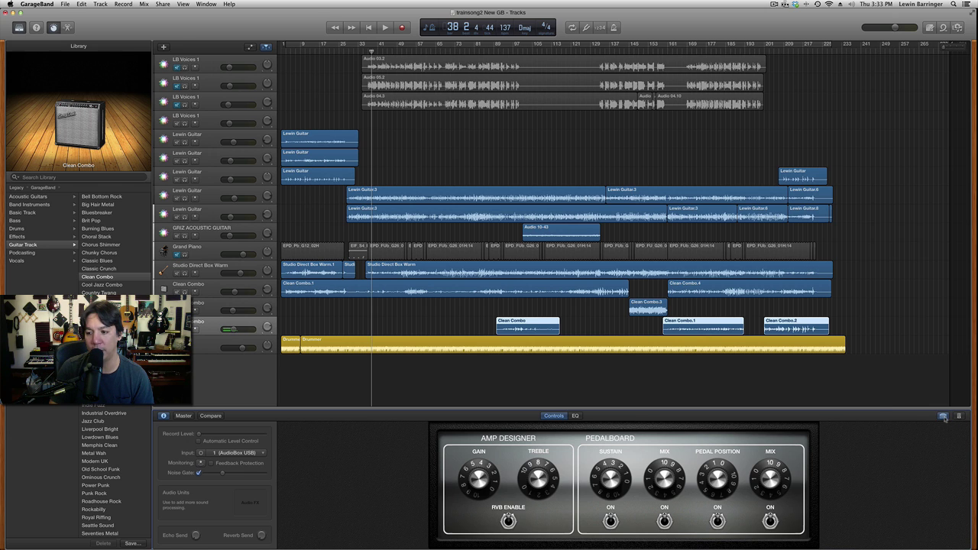
pyautogui.moveTo(189, 40); pyautogui.dragTo(474, 59)
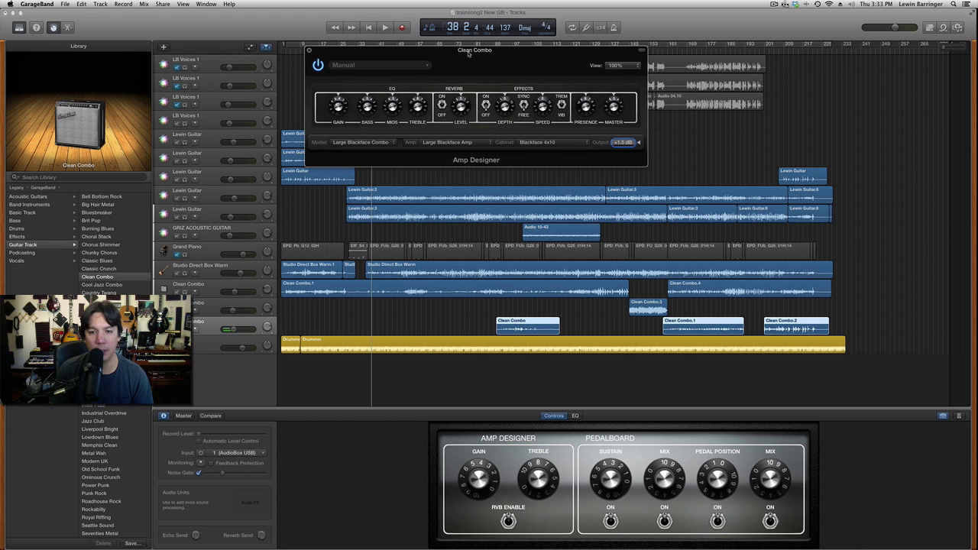
pyautogui.click(390, 143)
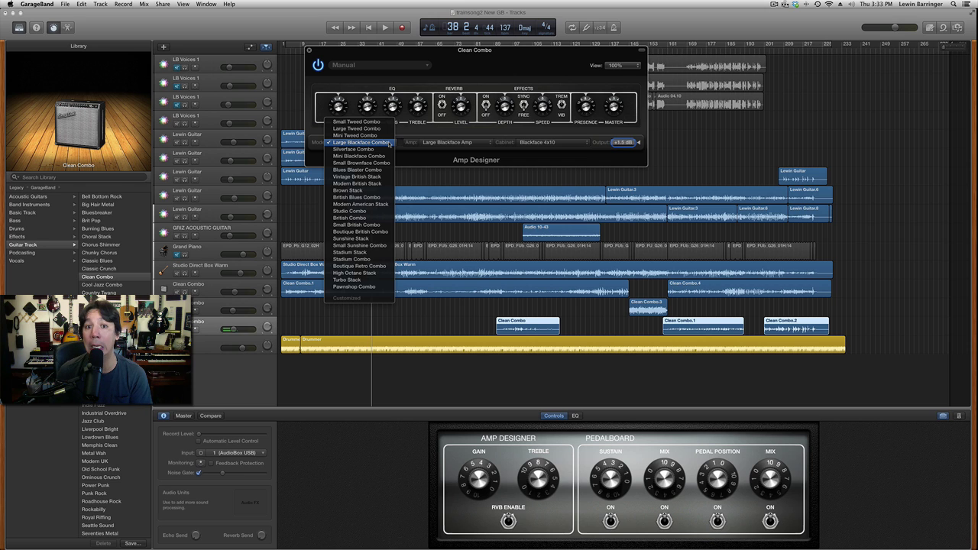
pyautogui.click(387, 267)
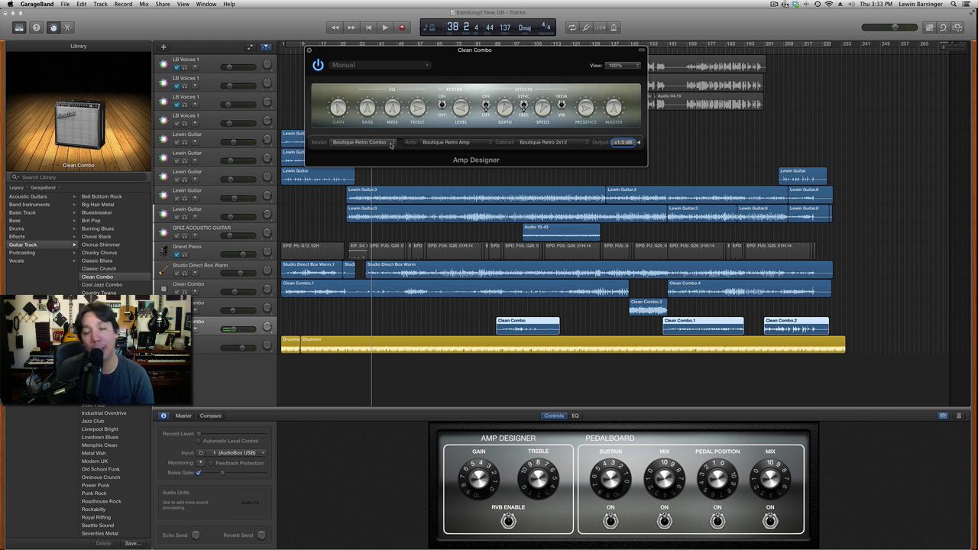
pyautogui.click(391, 145)
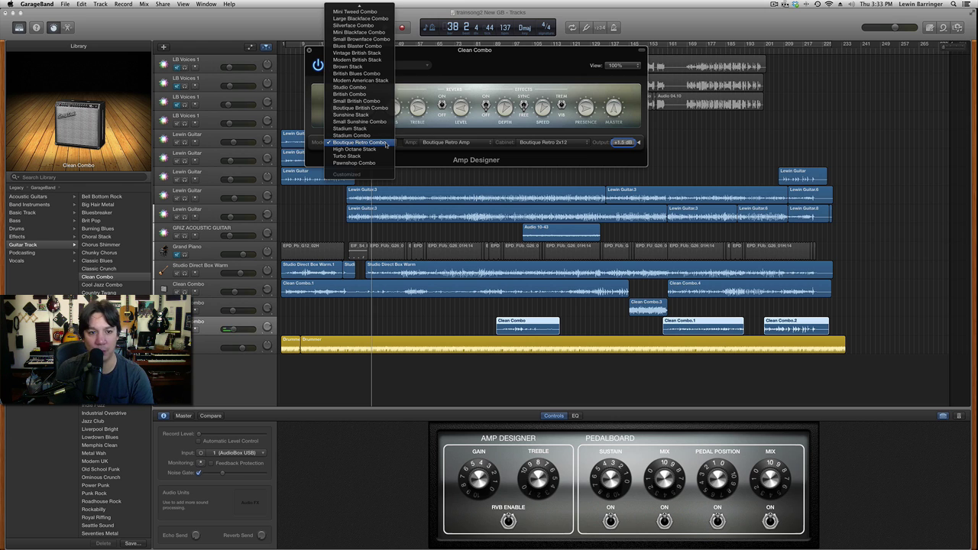
# Try Modern American Stack, Modern British Stack and Mini Blackface Combo, settling on Large Tweed Combo
pyautogui.click(374, 81)
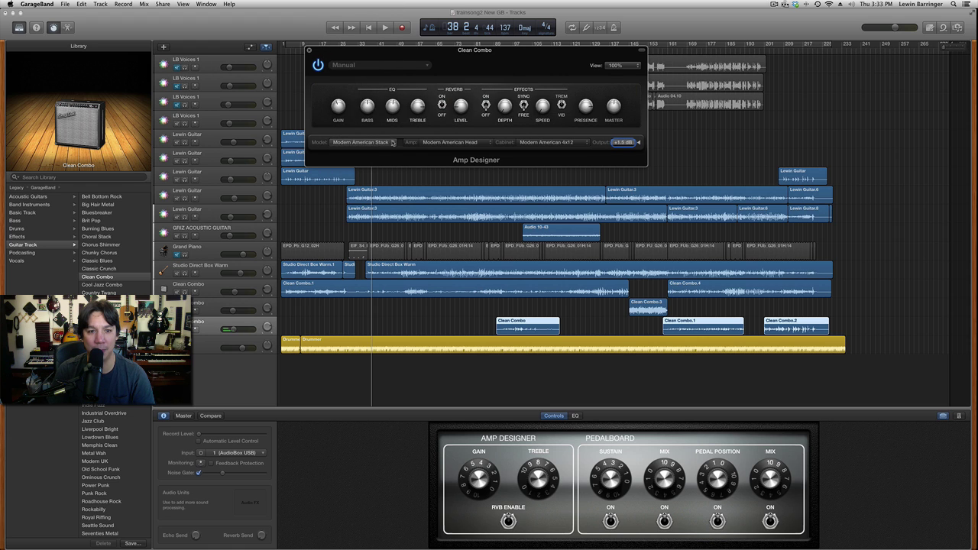
pyautogui.click(392, 142)
pyautogui.click(387, 121)
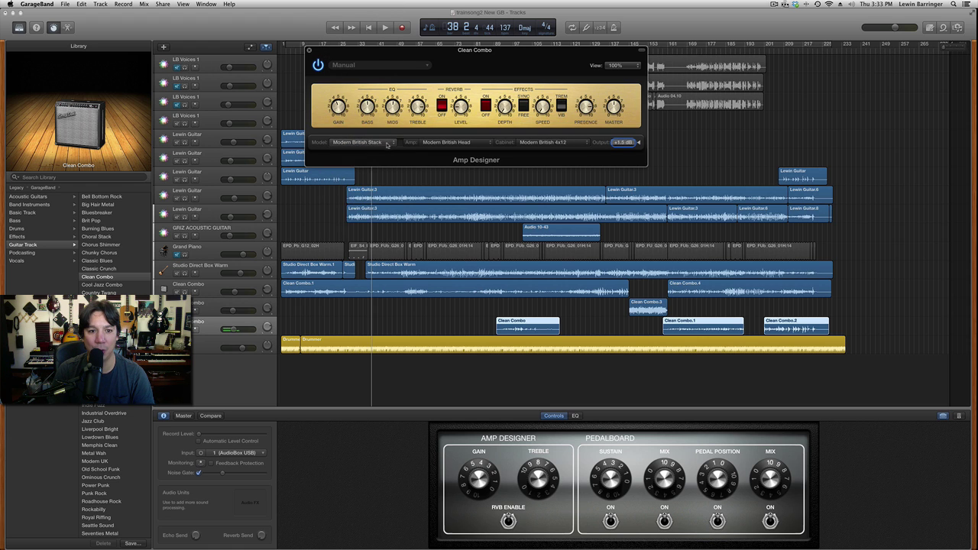
pyautogui.click(388, 143)
pyautogui.click(385, 114)
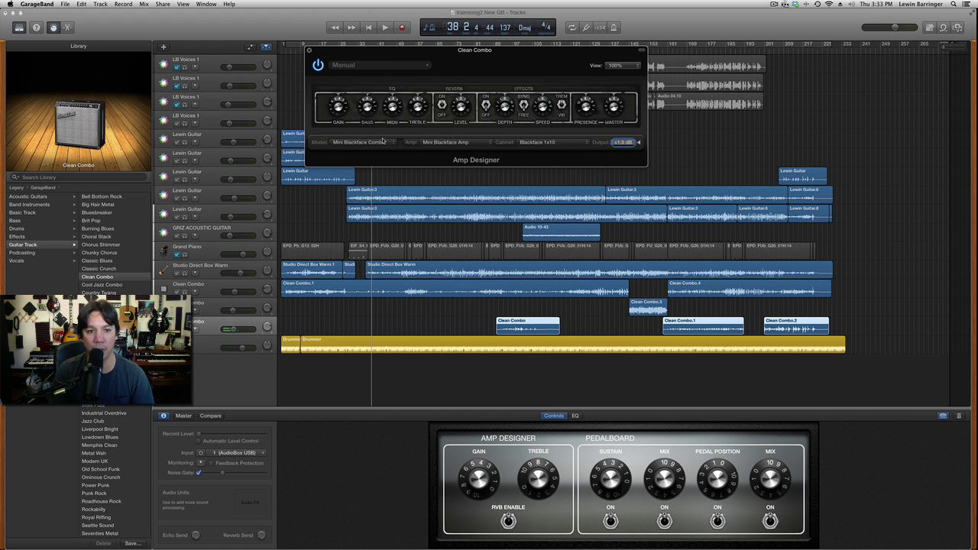
pyautogui.click(385, 142)
pyautogui.click(374, 115)
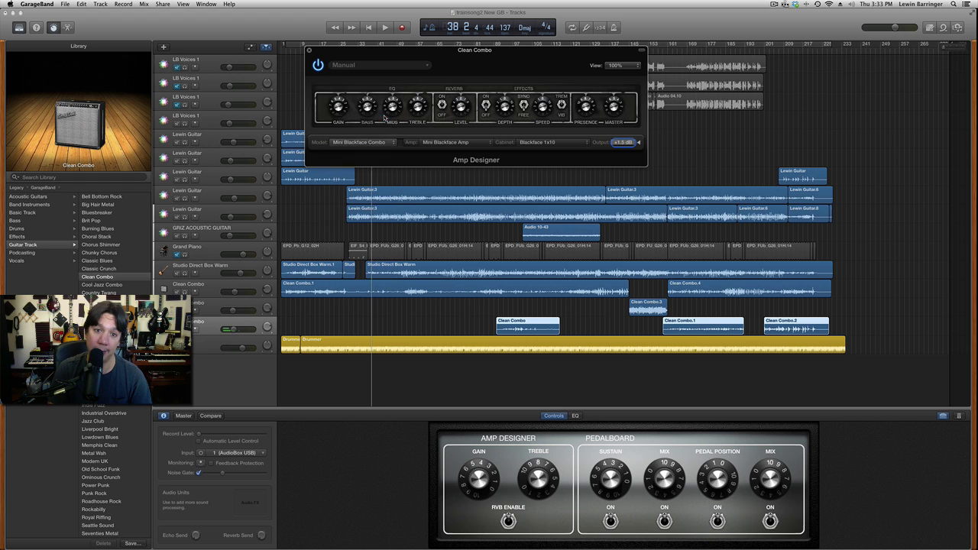
# Keep the Large Tweed Amp head and the Tweed 4x10 cabinet
pyautogui.click(460, 143)
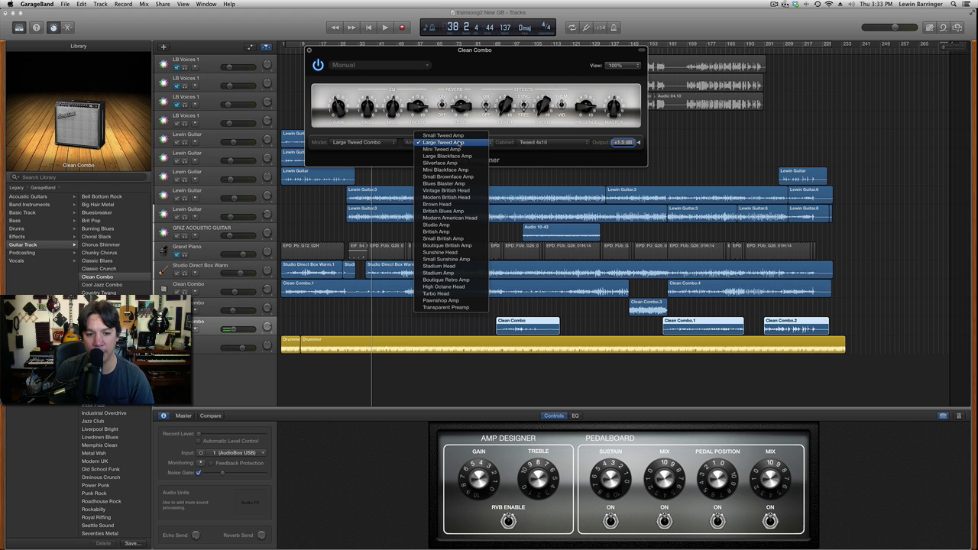
pyautogui.click(460, 143)
pyautogui.click(554, 143)
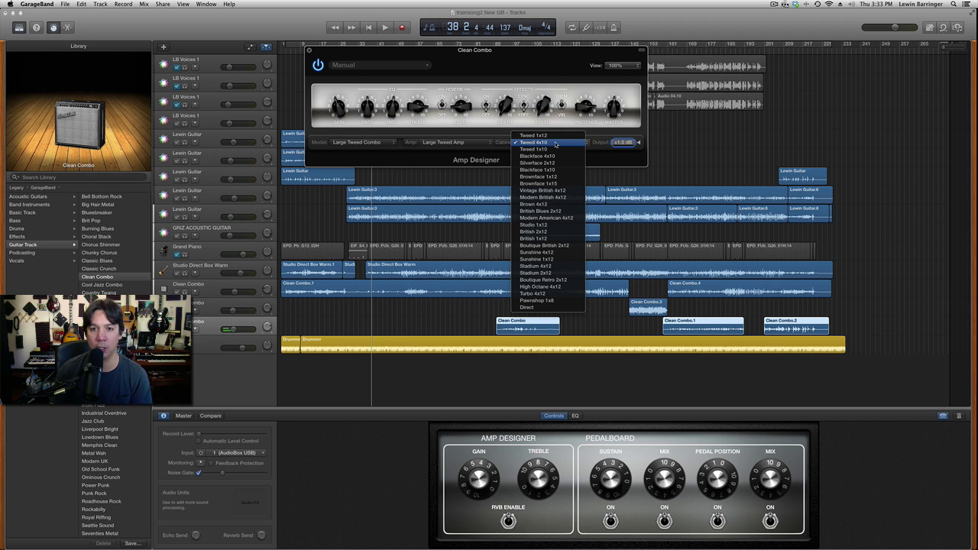
pyautogui.click(556, 143)
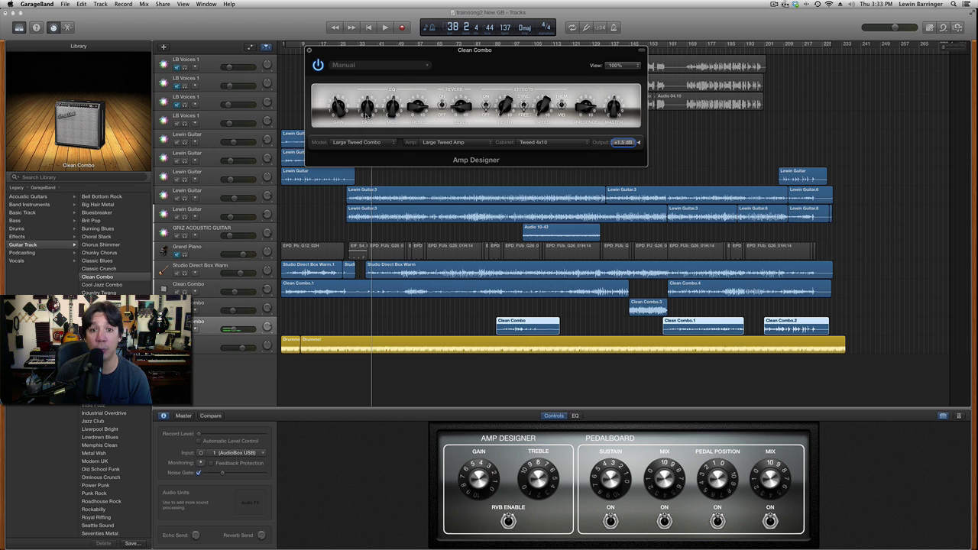
# Close the Amp Designer and bring up the Clean Combo track's Pedalboard
pyautogui.click(310, 52)
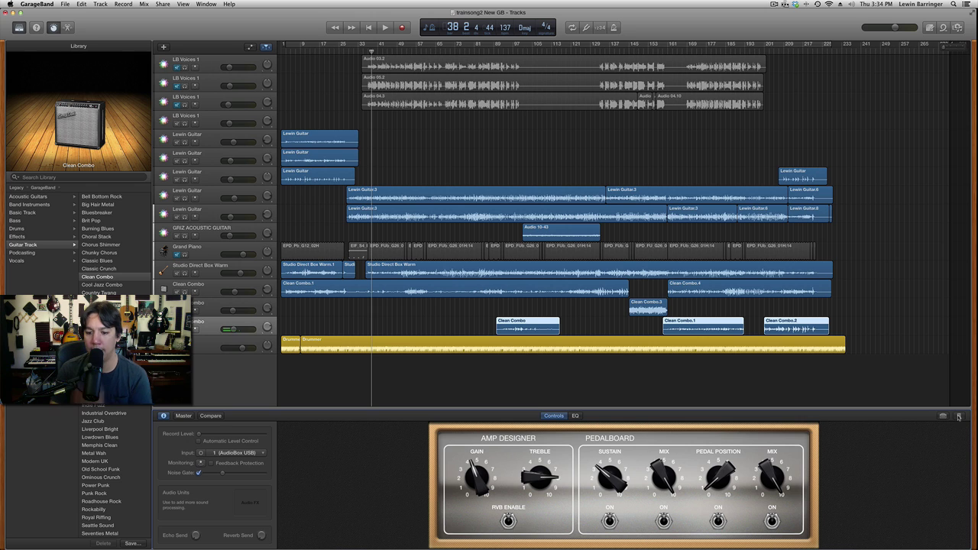
pyautogui.click(959, 417)
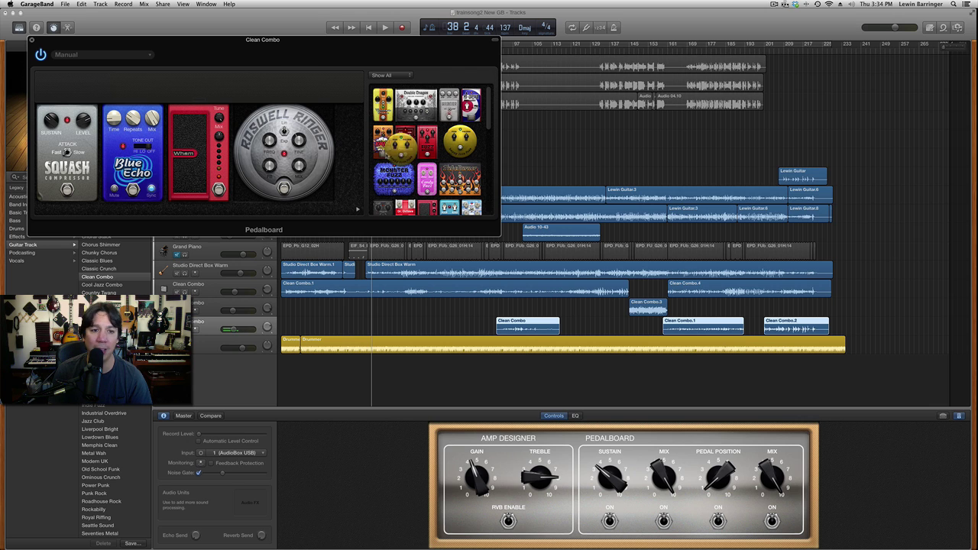
# Lower the Roswell Ringer's mix, remove it from the board, and add the Happy Face Fuzz pedal
pyautogui.moveTo(295, 156); pyautogui.dragTo(296, 164)
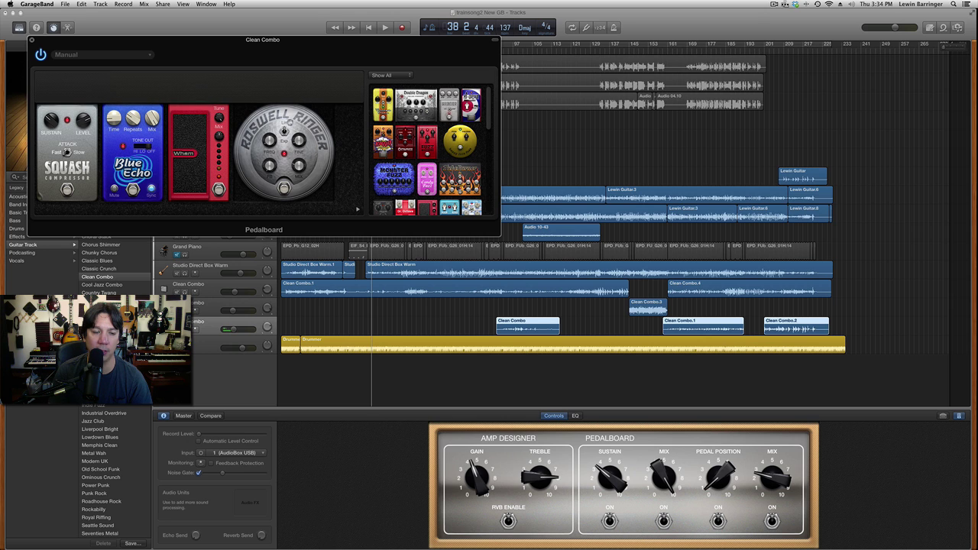
pyautogui.moveTo(286, 123); pyautogui.dragTo(482, 176)
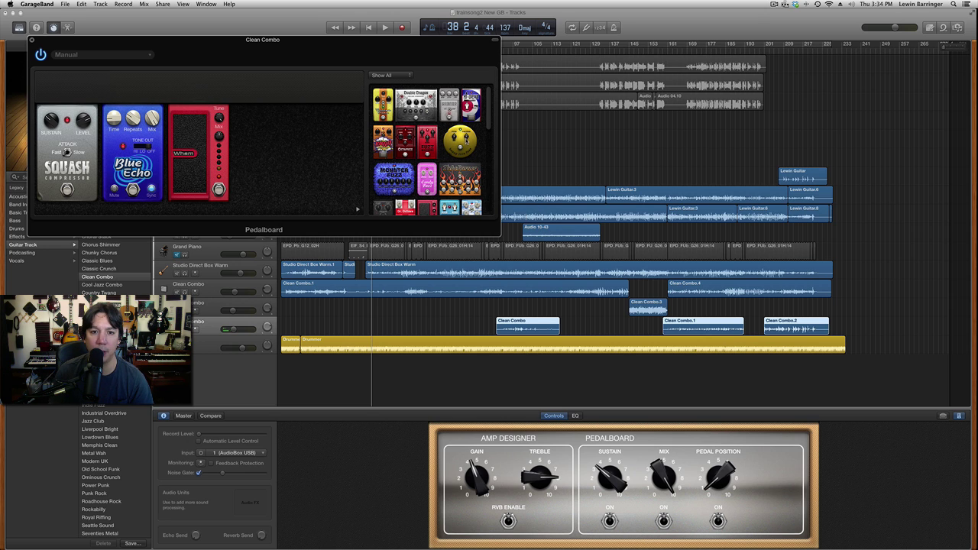
pyautogui.moveTo(463, 137); pyautogui.dragTo(292, 158)
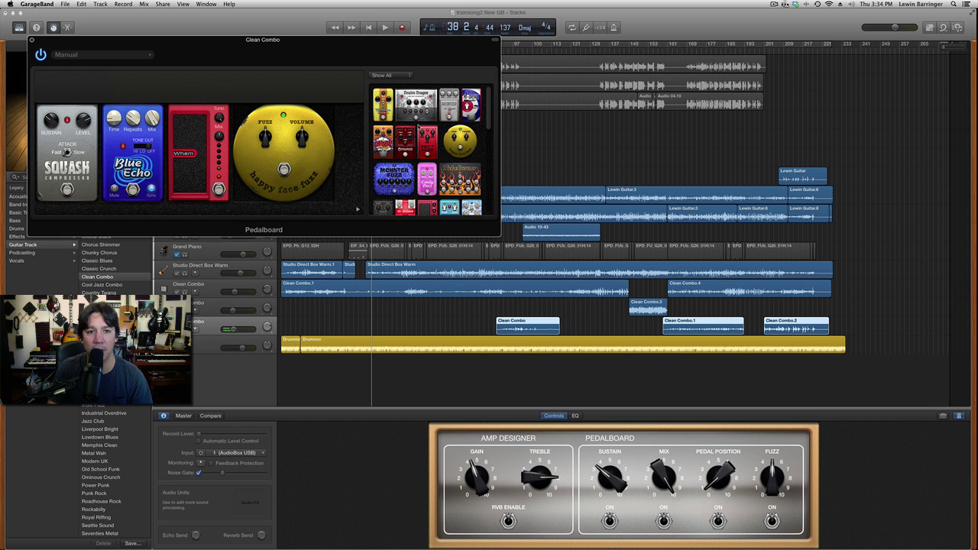
# Take the Happy Face Fuzz back off, leaving Squash Compressor, Blue Echo and Wham
pyautogui.scroll(-4, 420, 123)
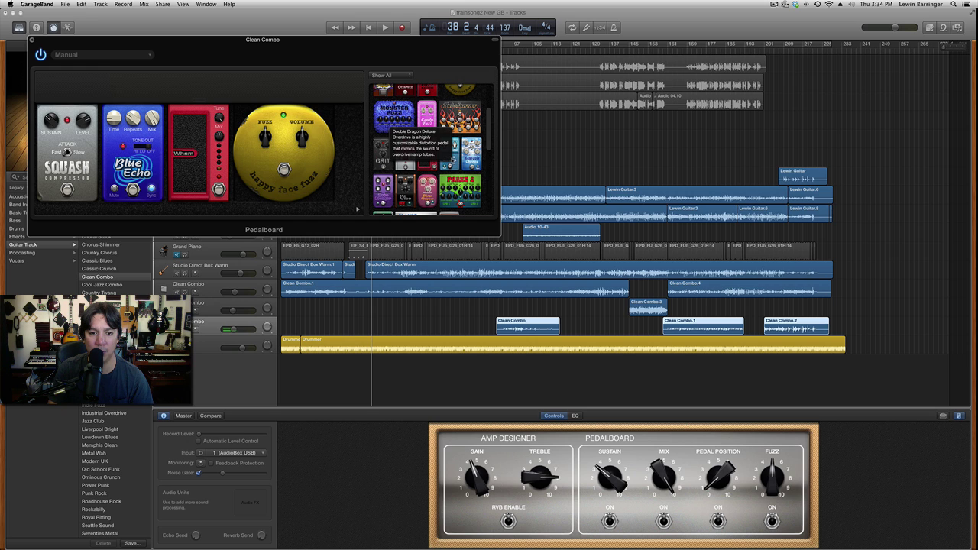
pyautogui.scroll(-3, 453, 162)
pyautogui.scroll(-2, 461, 184)
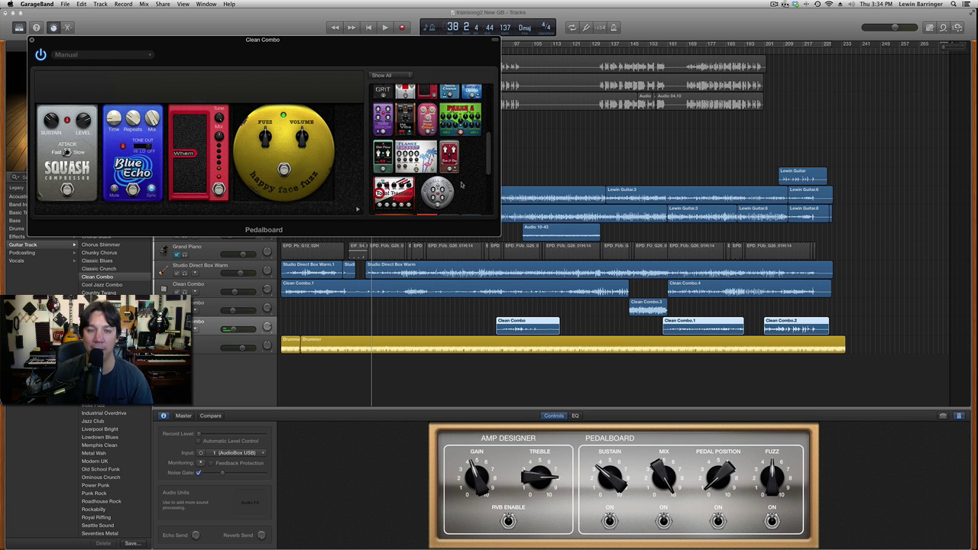
pyautogui.scroll(-1, 462, 184)
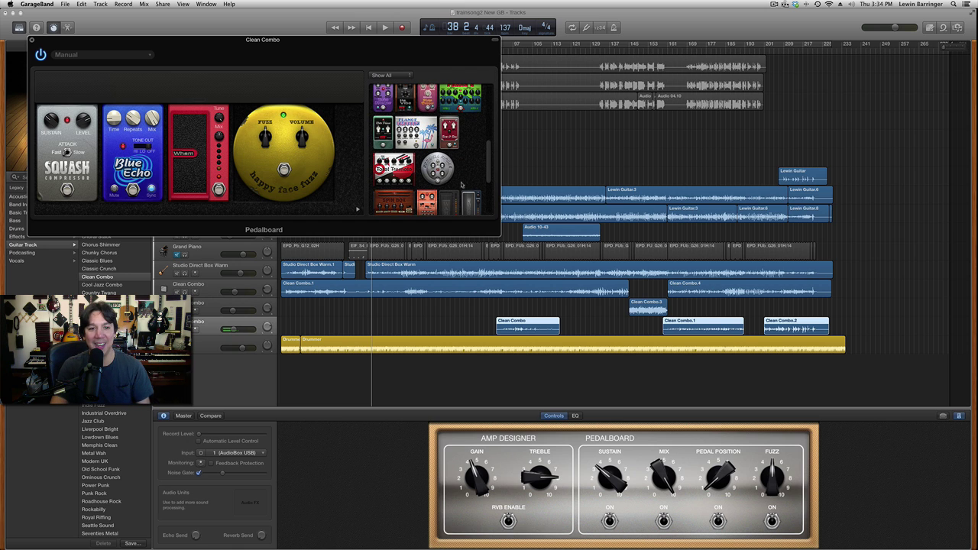
pyautogui.scroll(-1, 461, 184)
pyautogui.scroll(-1, 462, 184)
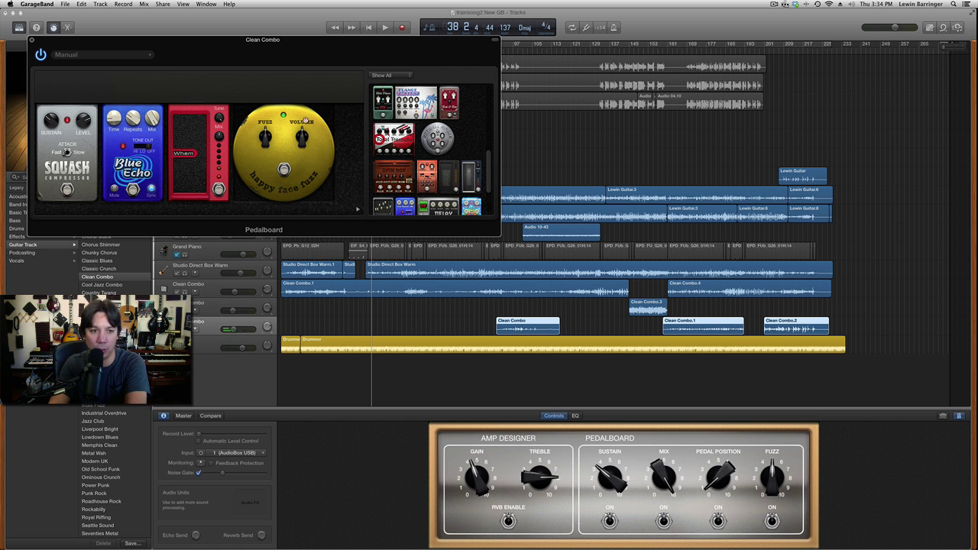
pyautogui.moveTo(274, 117); pyautogui.dragTo(558, 153)
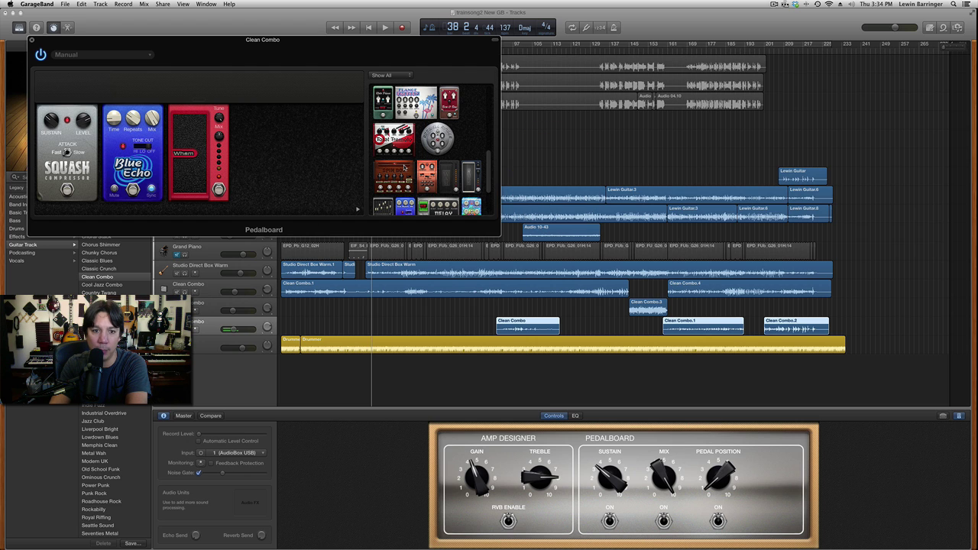
# Put the Spin Box pedal on the board to try it, then remove it
pyautogui.moveTo(406, 168); pyautogui.dragTo(282, 156)
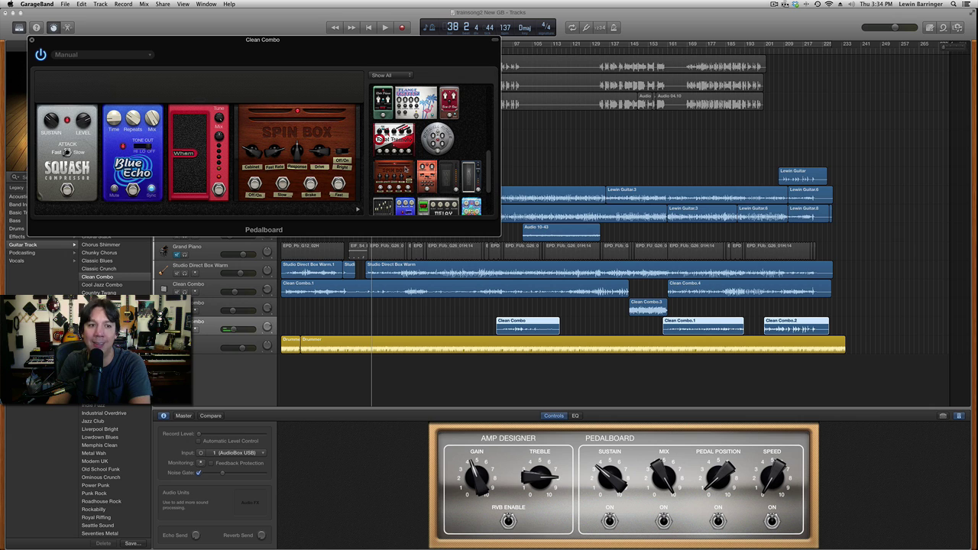
pyautogui.scroll(-3, 474, 137)
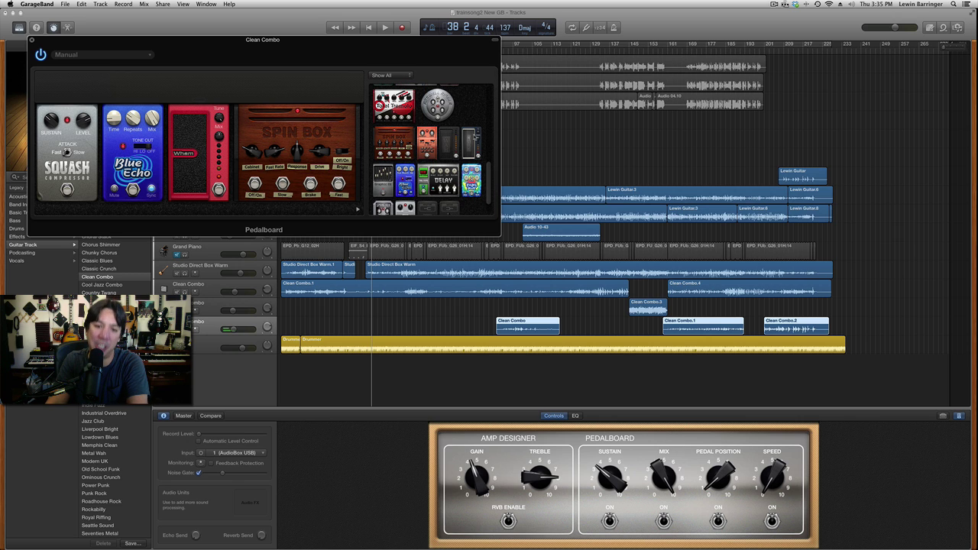
pyautogui.scroll(-2, 427, 150)
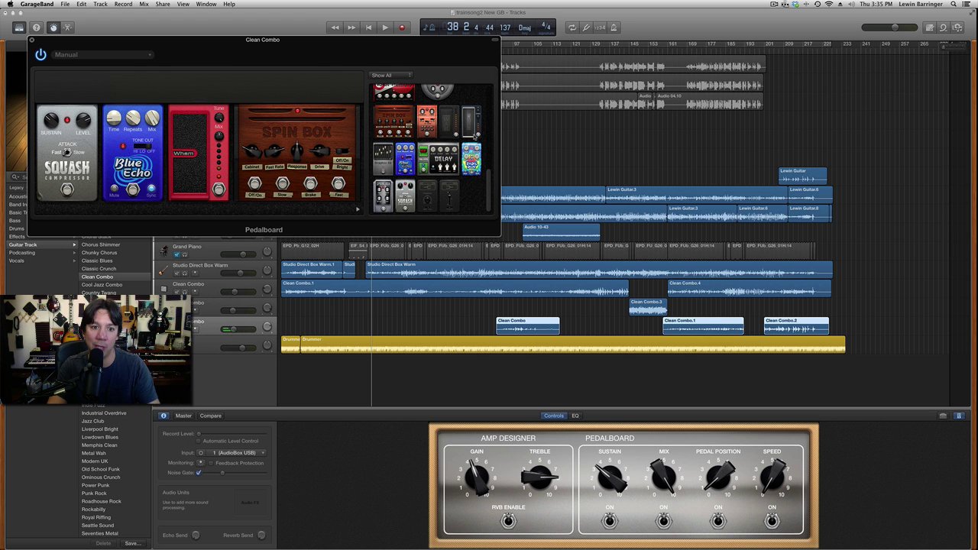
pyautogui.moveTo(277, 123); pyautogui.dragTo(492, 157)
# Try the Spring Box pedal in the fourth slot, remove it, and close the Pedalboard window
pyautogui.moveTo(384, 192); pyautogui.dragTo(275, 154)
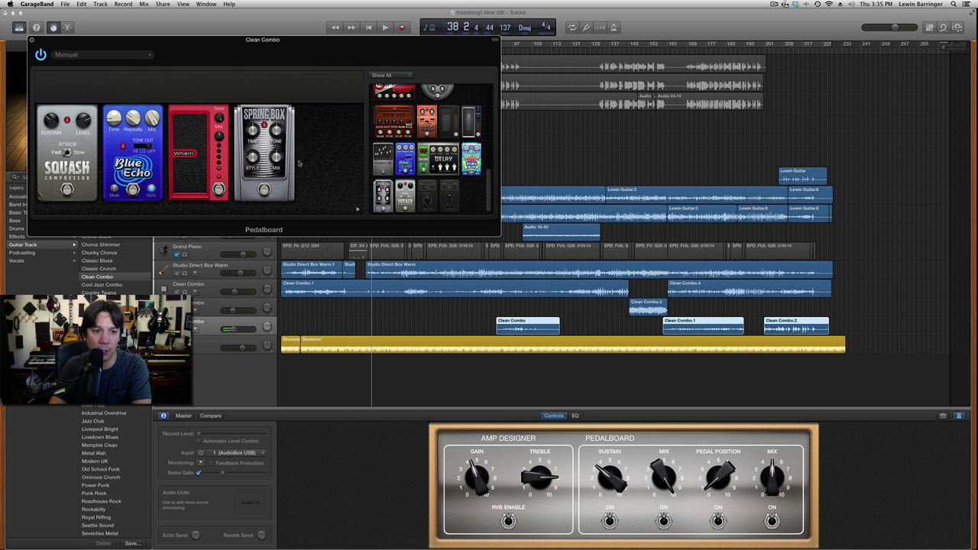
pyautogui.moveTo(268, 115); pyautogui.dragTo(395, 140)
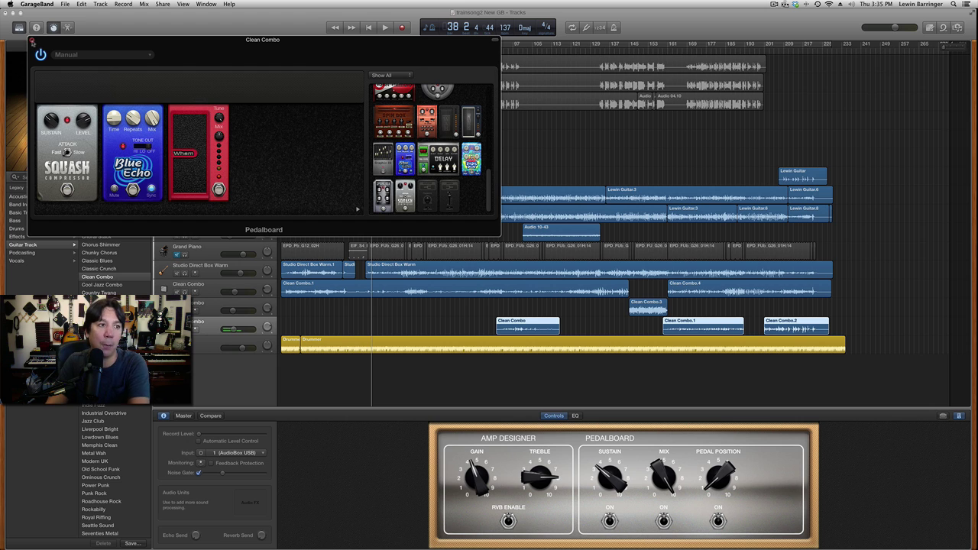
pyautogui.click(32, 41)
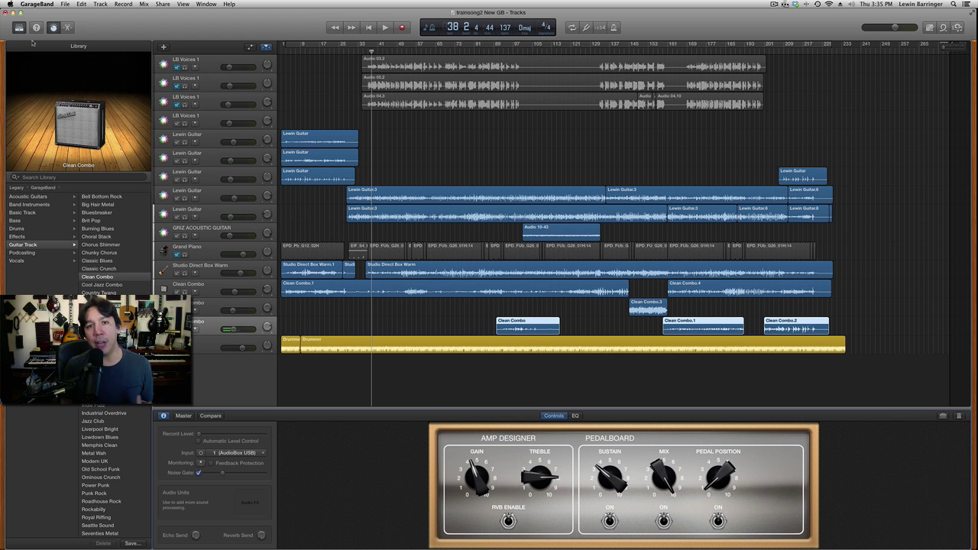